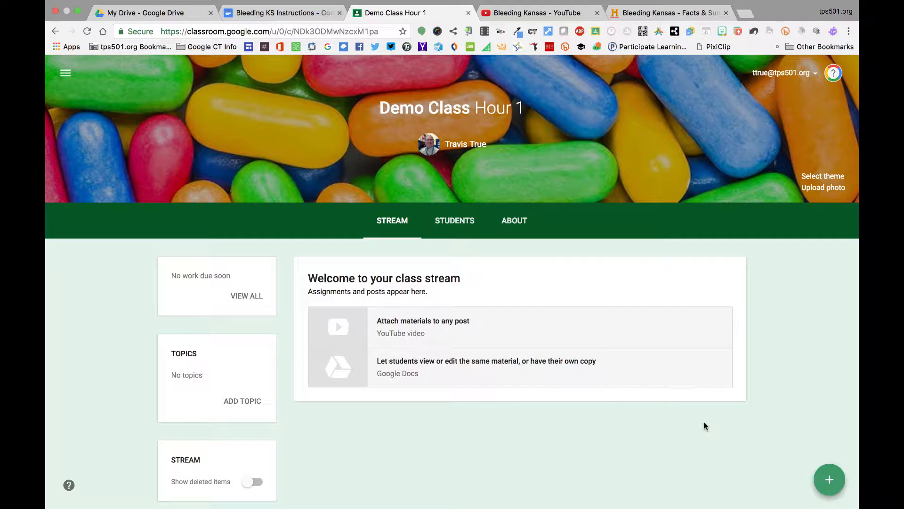
Step: Create a new assignment for Demo Class Hour 1 titled "Bleeding KS Research Report"
{"action": "mouse_move", "coordinate": [827, 477]}
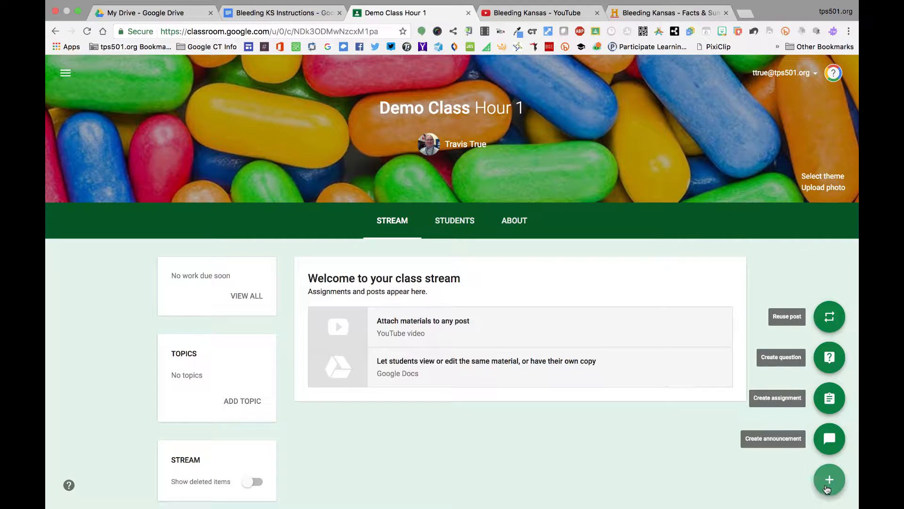
{"action": "left_click", "coordinate": [830, 406]}
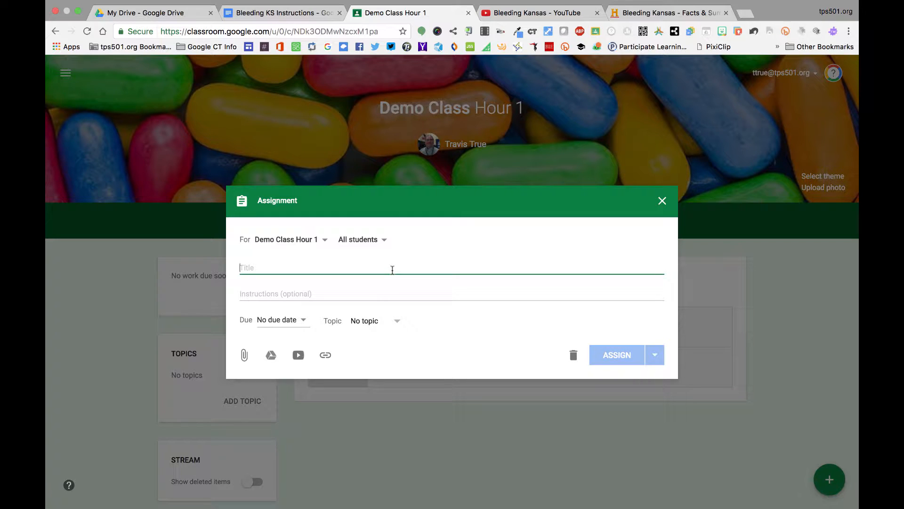
{"action": "type", "text": "Ble"}
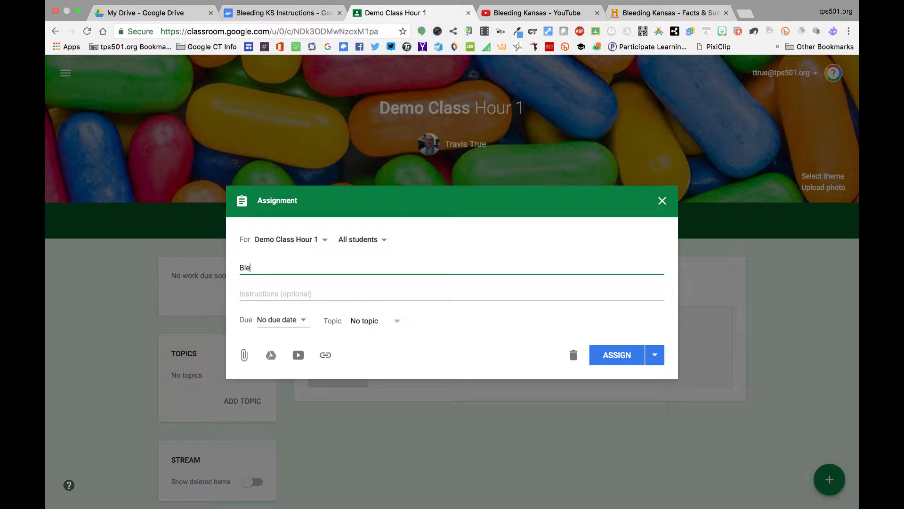
{"action": "type", "text": "eding KS"}
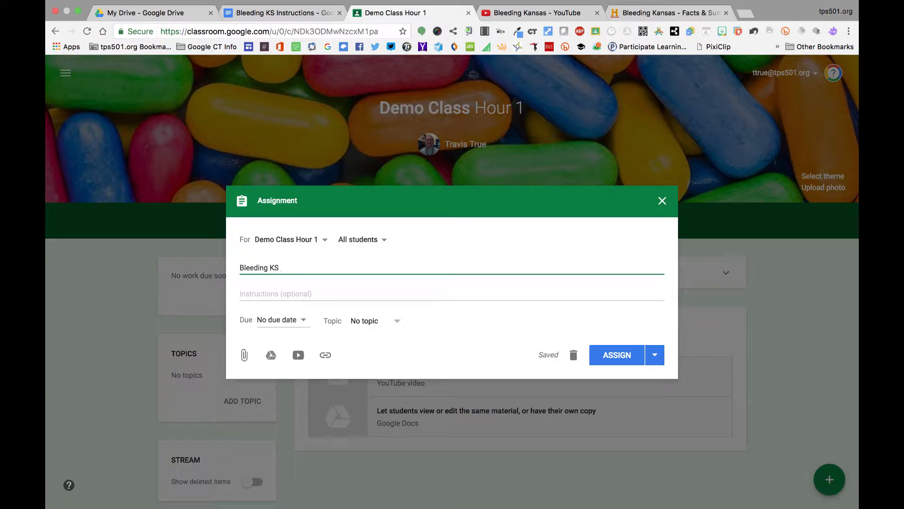
{"action": "type", "text": "Reserach Report"}
{"action": "right_click", "coordinate": [288, 267]}
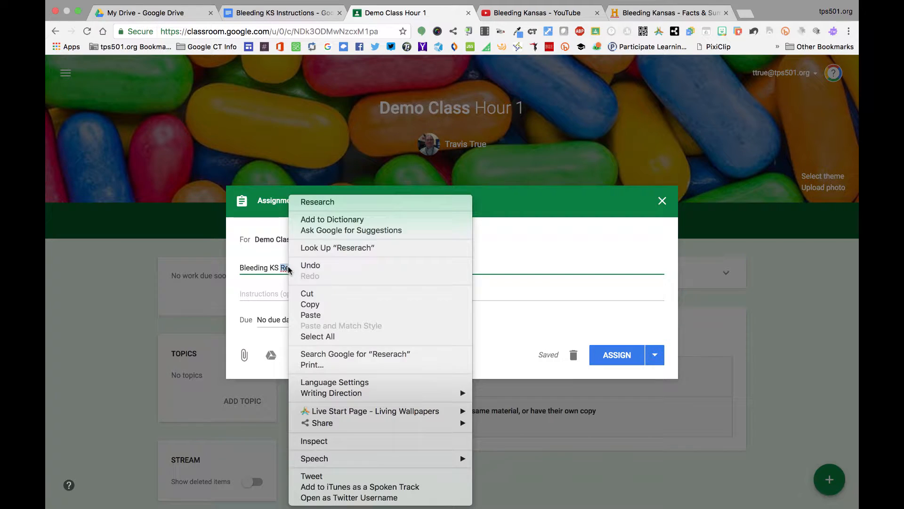
{"action": "left_click", "coordinate": [306, 202]}
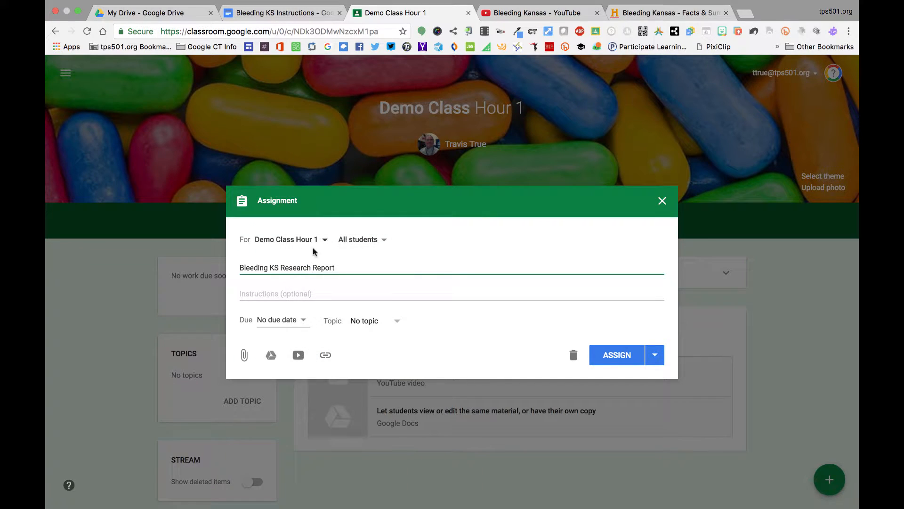
Step: Set the assignment's due date to Apr 1, 2017, with no due time
{"action": "left_click", "coordinate": [304, 293]}
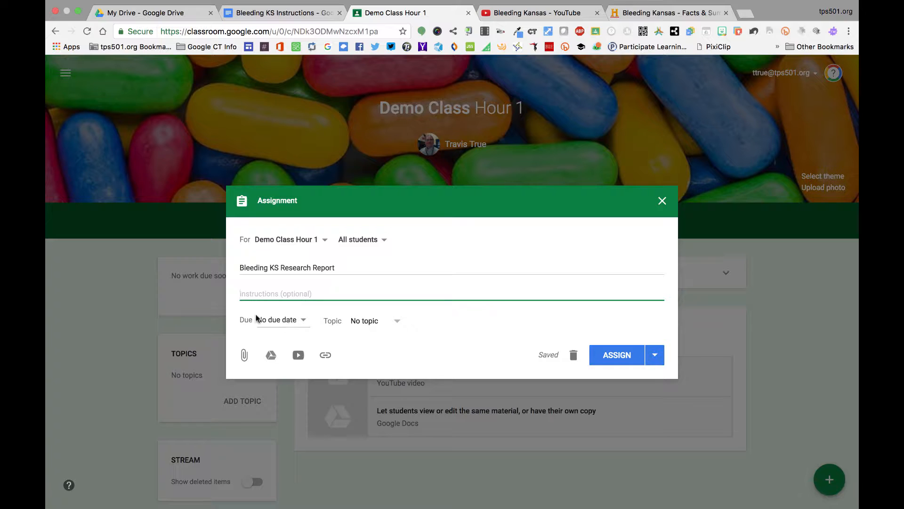
{"action": "left_click", "coordinate": [301, 323]}
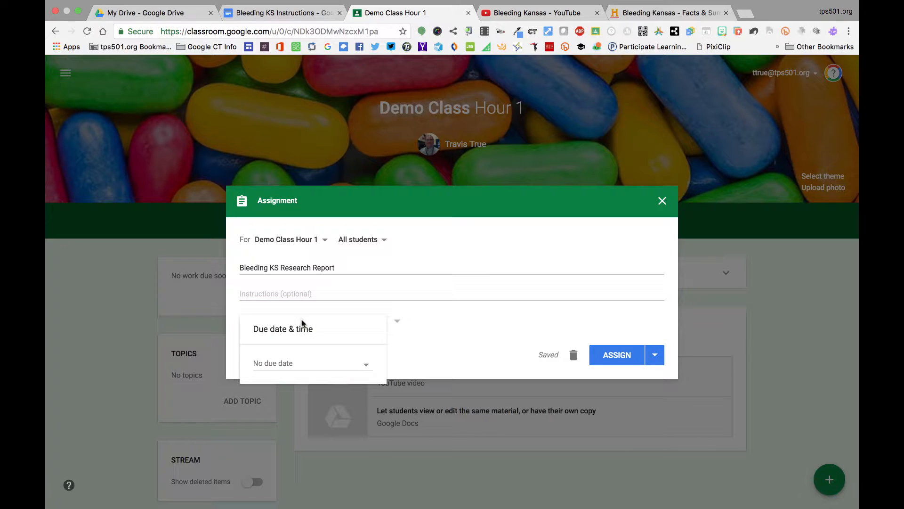
{"action": "left_click", "coordinate": [431, 353]}
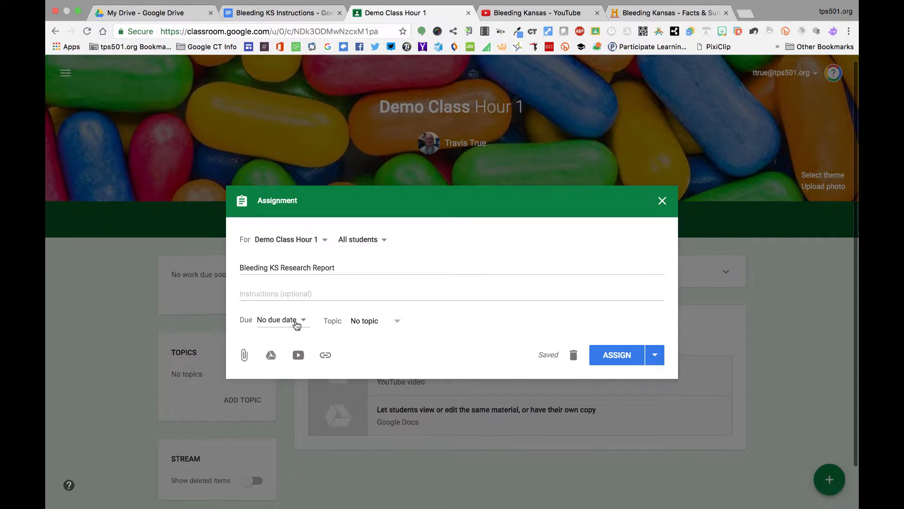
{"action": "left_click", "coordinate": [297, 324]}
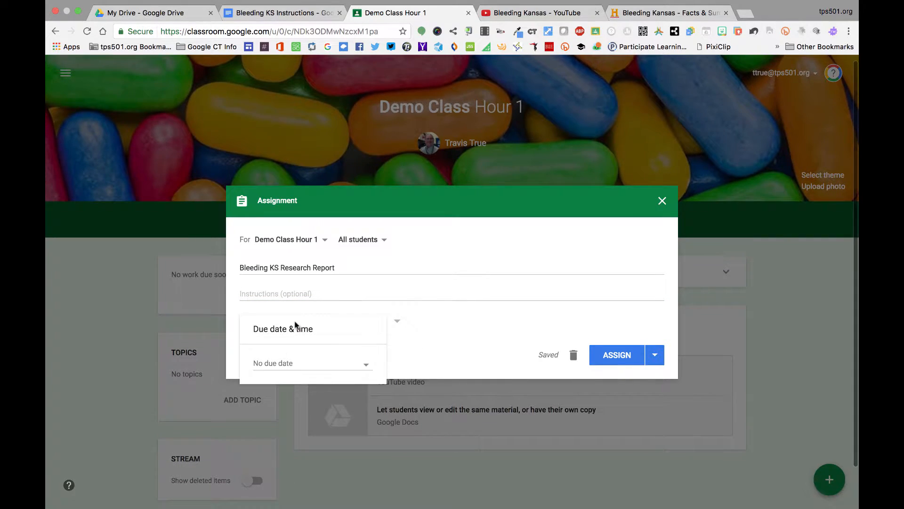
{"action": "left_click", "coordinate": [273, 367]}
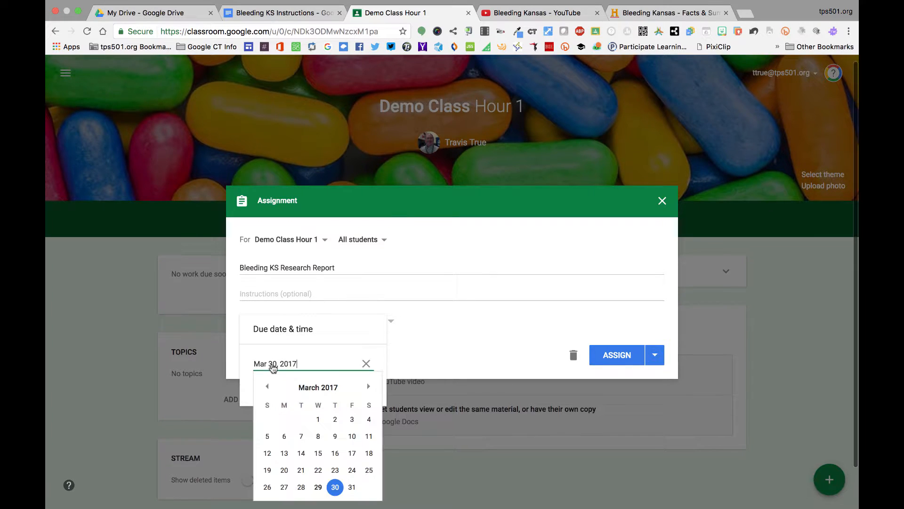
{"action": "left_click", "coordinate": [369, 387]}
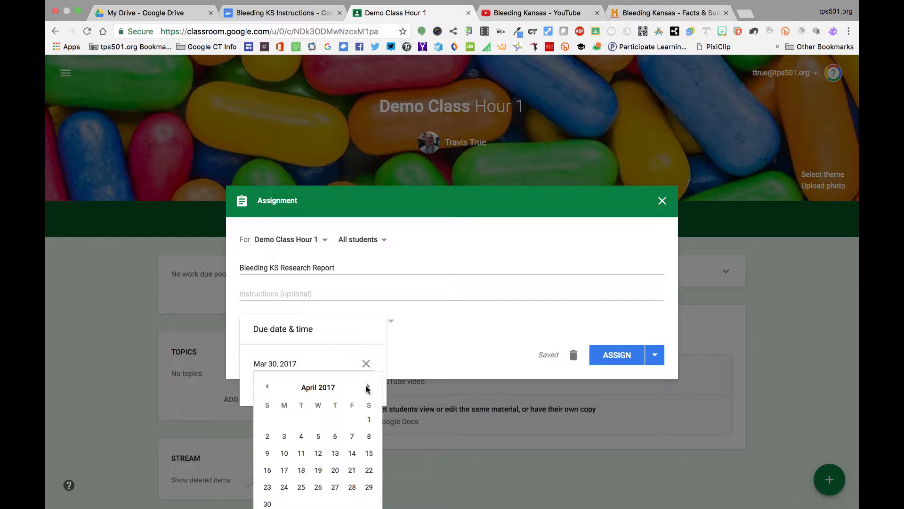
{"action": "left_click", "coordinate": [364, 419]}
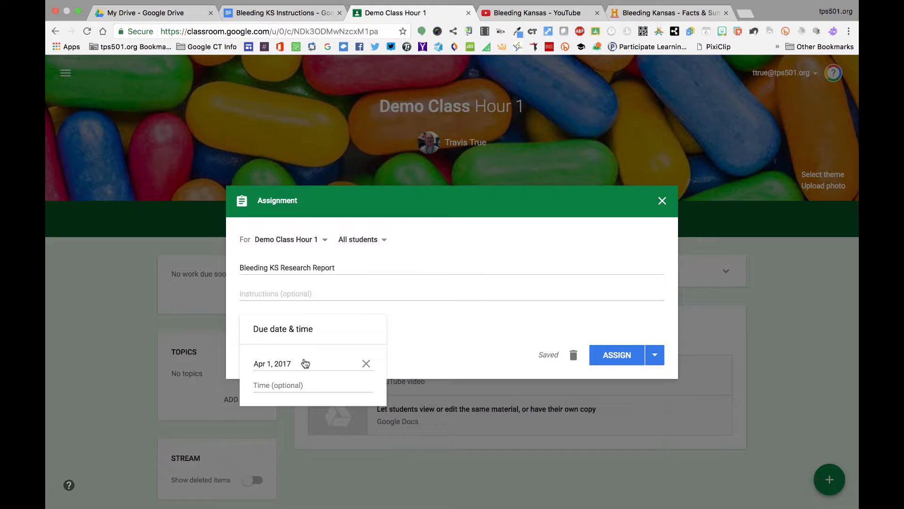
{"action": "left_click", "coordinate": [316, 386]}
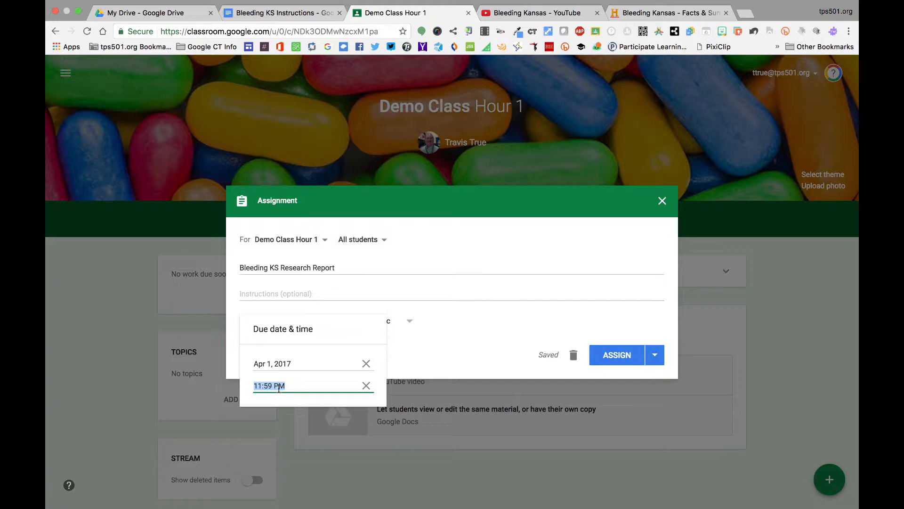
{"action": "left_click", "coordinate": [366, 389]}
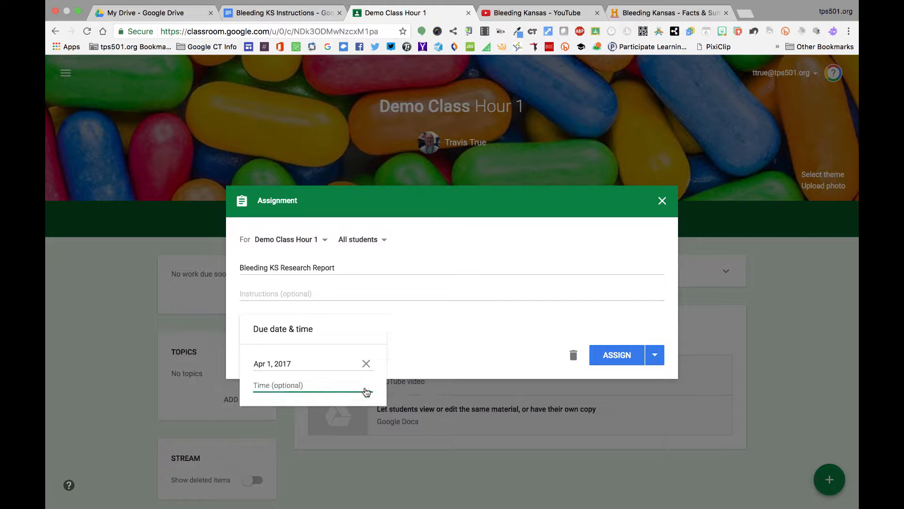
{"action": "scroll", "coordinate": [363, 389], "scroll_direction": "down", "scroll_amount": 1}
{"action": "left_click", "coordinate": [414, 358]}
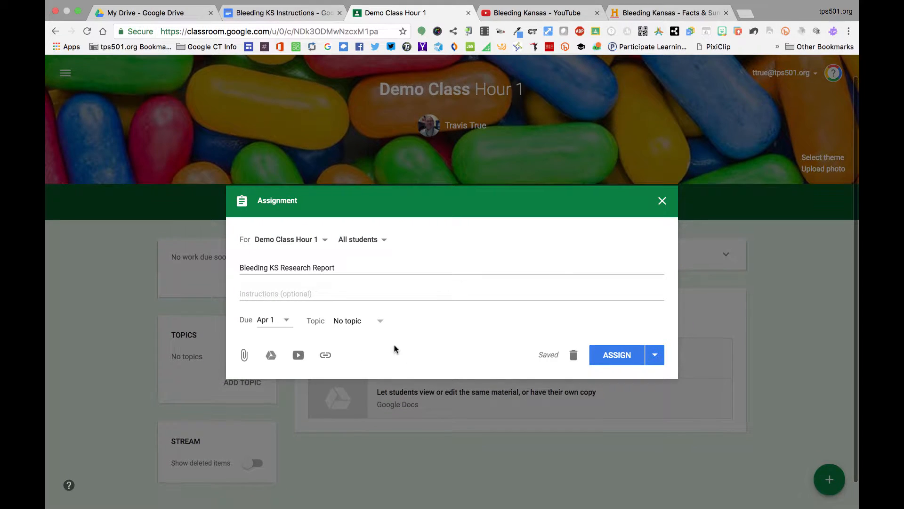
Step: Create a new topic named "History" for the assignment
{"action": "left_click", "coordinate": [379, 325]}
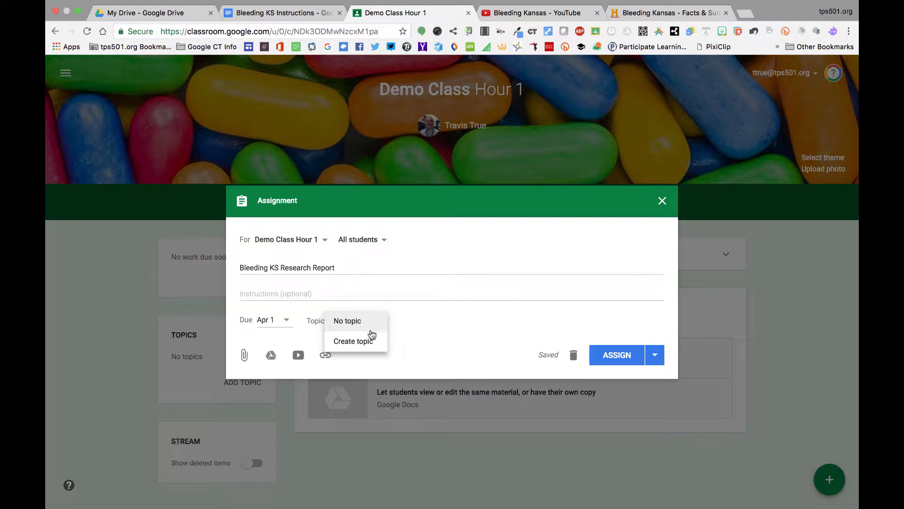
{"action": "left_click", "coordinate": [366, 340]}
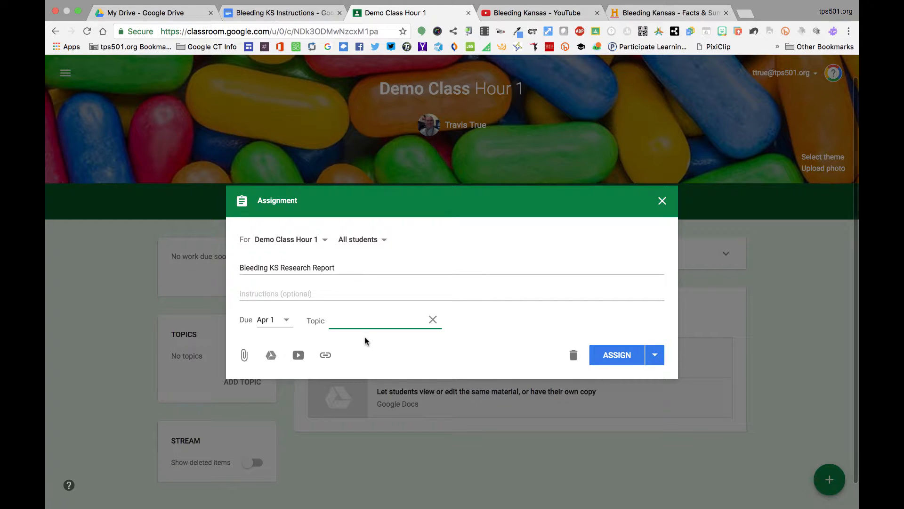
{"action": "type", "text": "Histroy"}
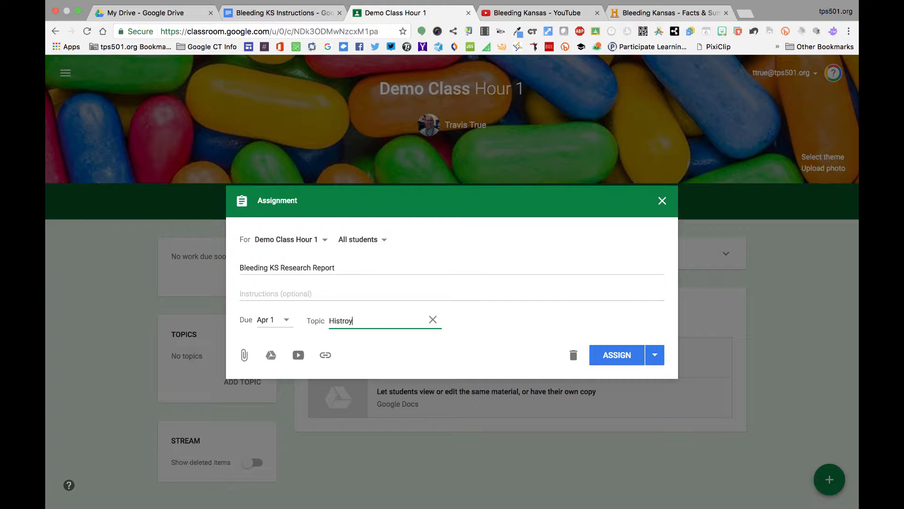
{"action": "key", "text": "BackSpace"}
{"action": "key", "text": "BackSpace"}
{"action": "key", "text": "BackSpace"}
{"action": "type", "text": "ory"}
{"action": "left_click", "coordinate": [487, 363]}
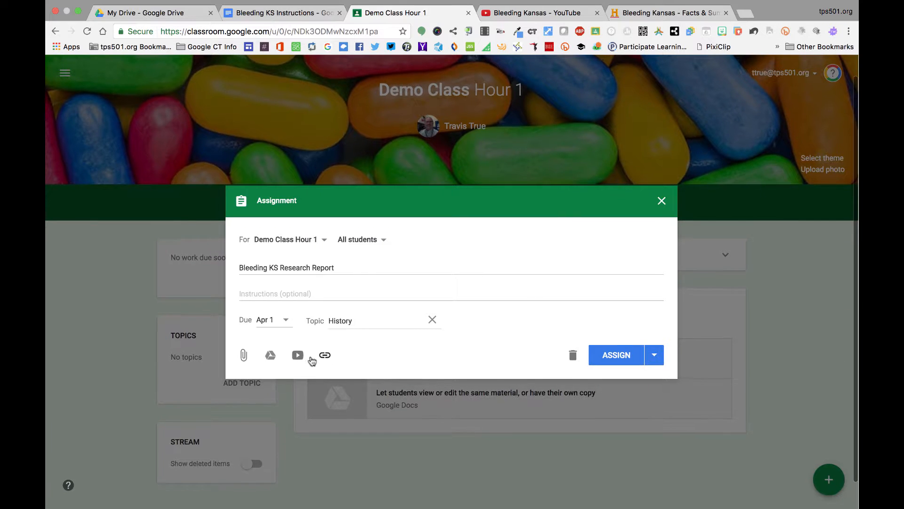
Step: Attach the recent Google Drive document "Bleeding KS Instructions" to the assignment
{"action": "left_click", "coordinate": [244, 356]}
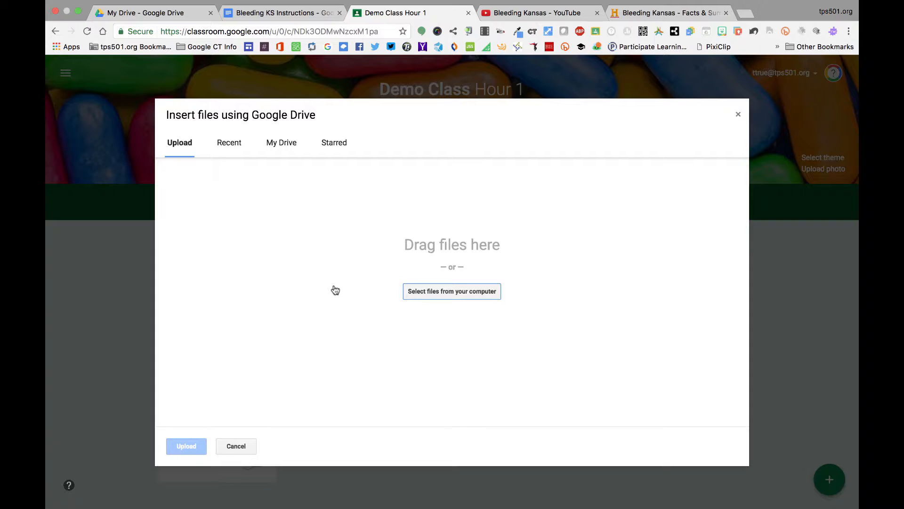
{"action": "left_click", "coordinate": [239, 445]}
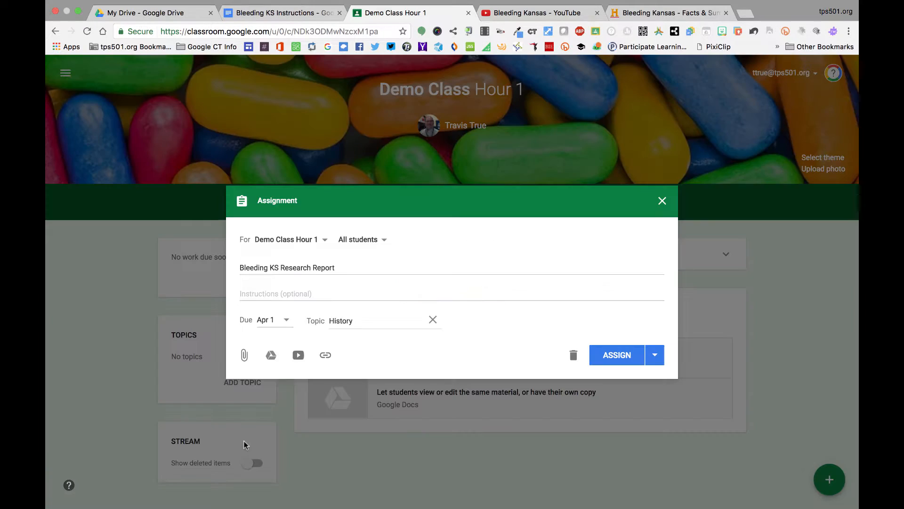
{"action": "left_click", "coordinate": [272, 356]}
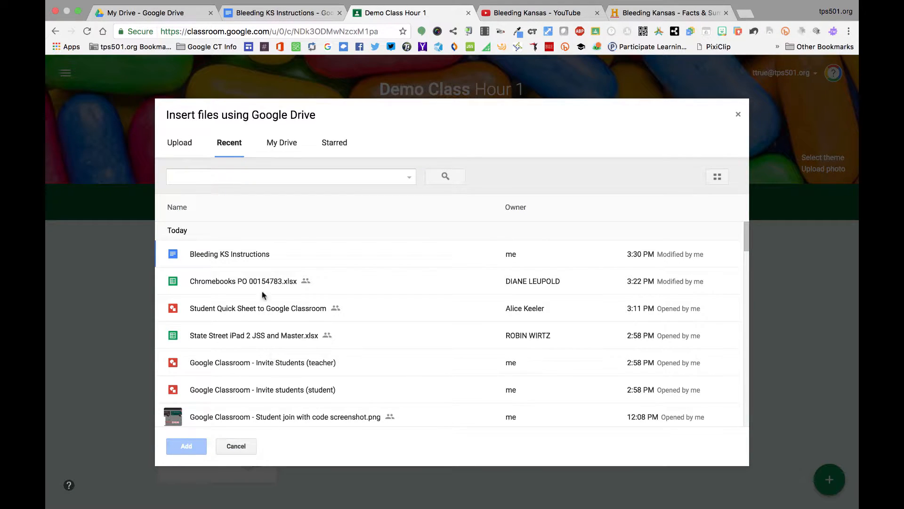
{"action": "left_click", "coordinate": [245, 254]}
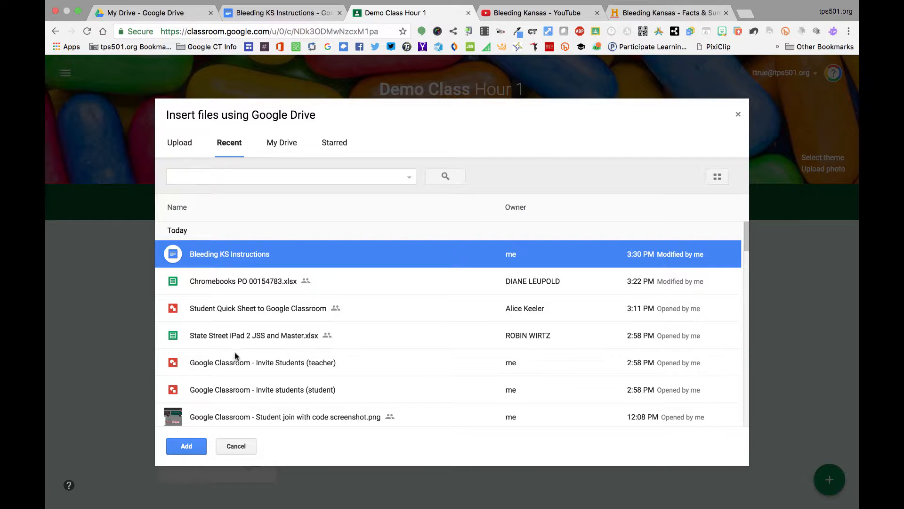
{"action": "left_click", "coordinate": [189, 446]}
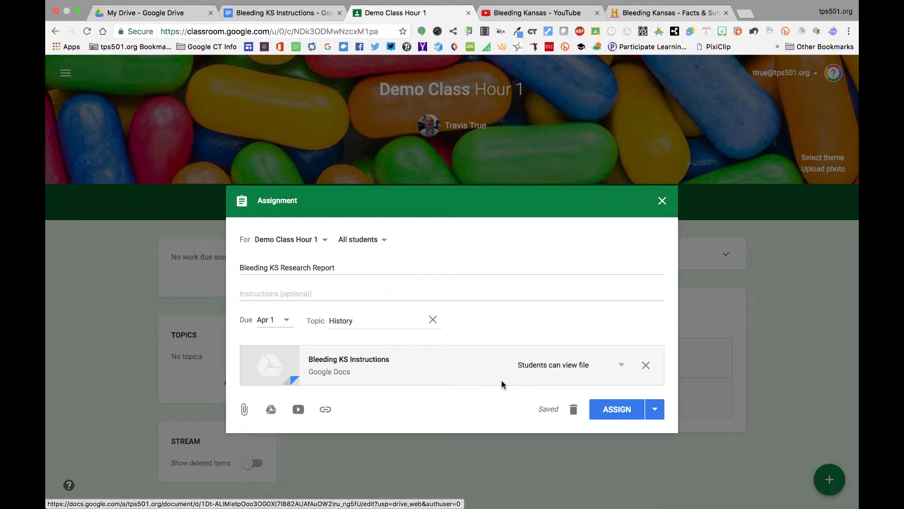
Step: Set the attached Bleeding KS Instructions document to "Make a copy for each student"
{"action": "left_click", "coordinate": [568, 371]}
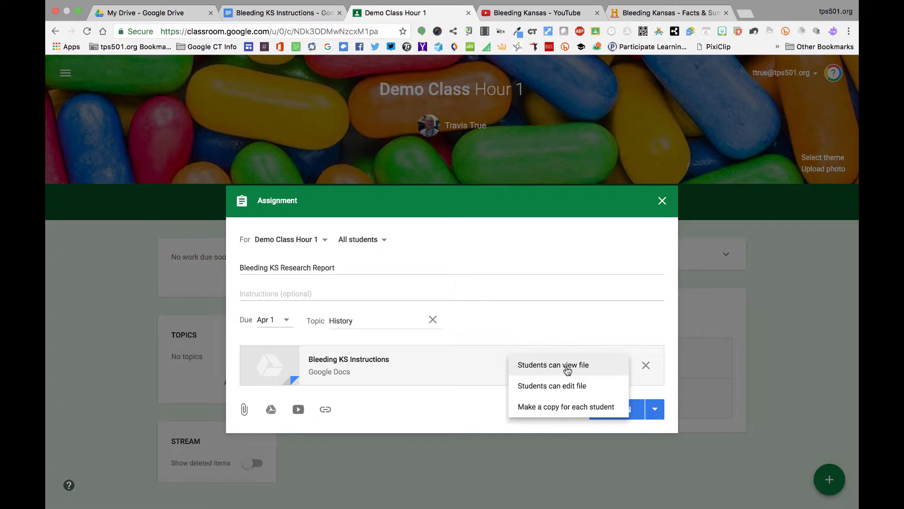
{"action": "left_click", "coordinate": [559, 391]}
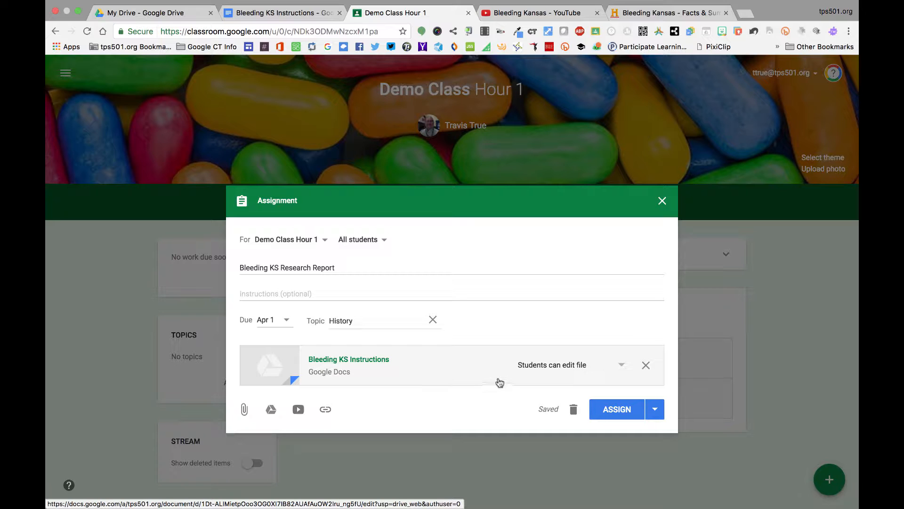
{"action": "left_click", "coordinate": [535, 368]}
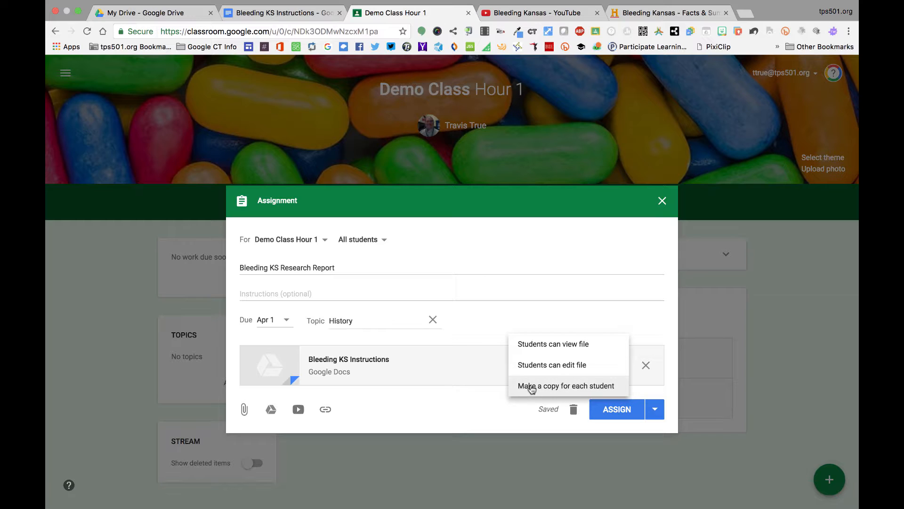
{"action": "left_click", "coordinate": [531, 387]}
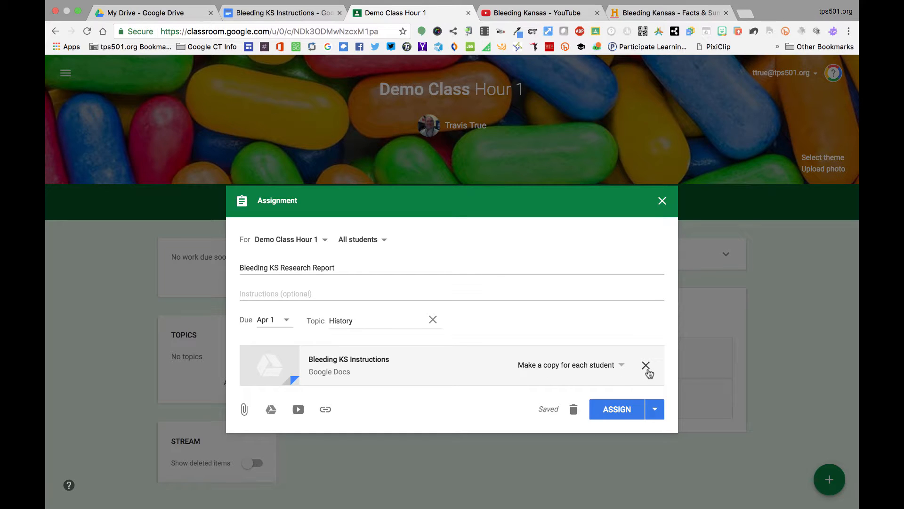
Step: Copy the URL of the open Bleeding Kansas YouTube video and attach the video to the assignment by that URL
{"action": "left_click", "coordinate": [299, 409]}
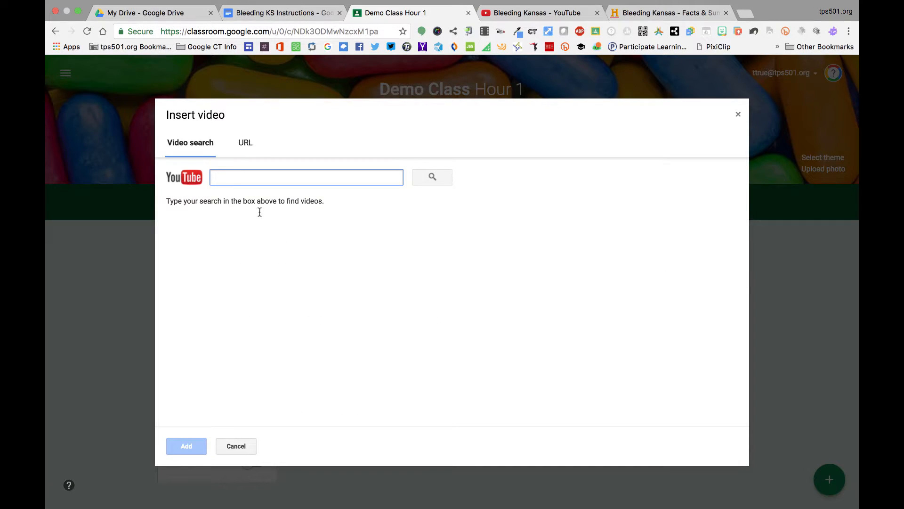
{"action": "left_click", "coordinate": [501, 14]}
{"action": "left_click", "coordinate": [353, 31]}
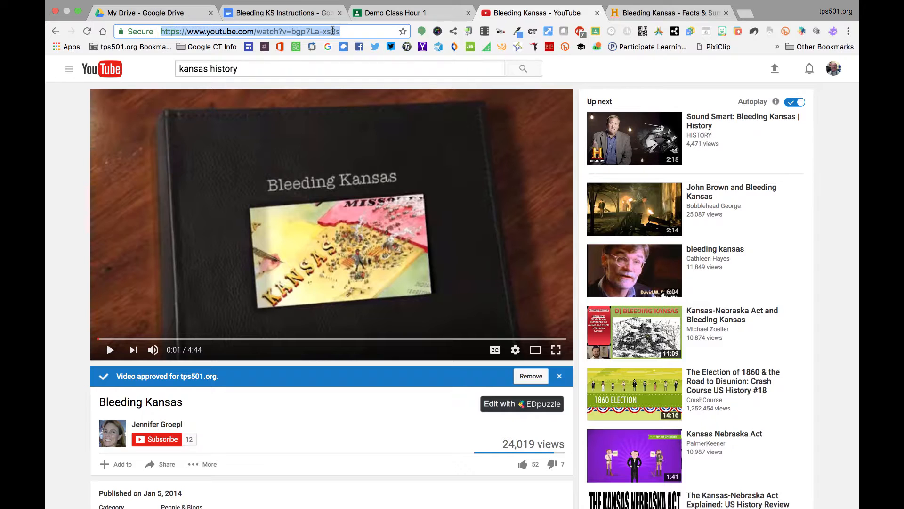
{"action": "left_click", "coordinate": [384, 14]}
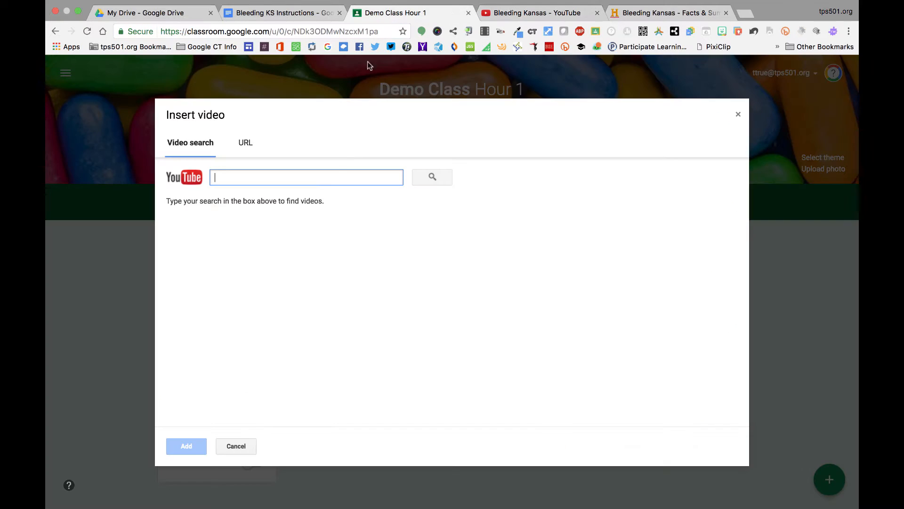
{"action": "left_click", "coordinate": [248, 147]}
{"action": "key", "text": "super+v"}
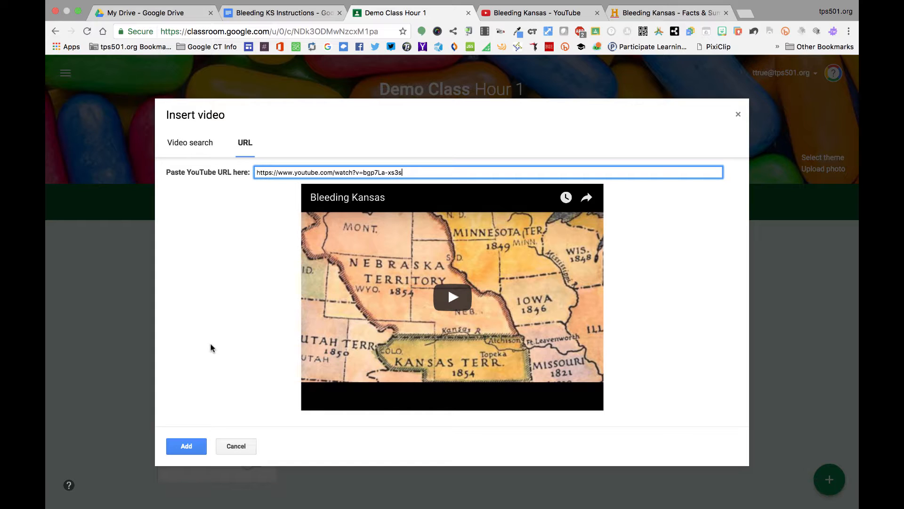
{"action": "left_click", "coordinate": [185, 446]}
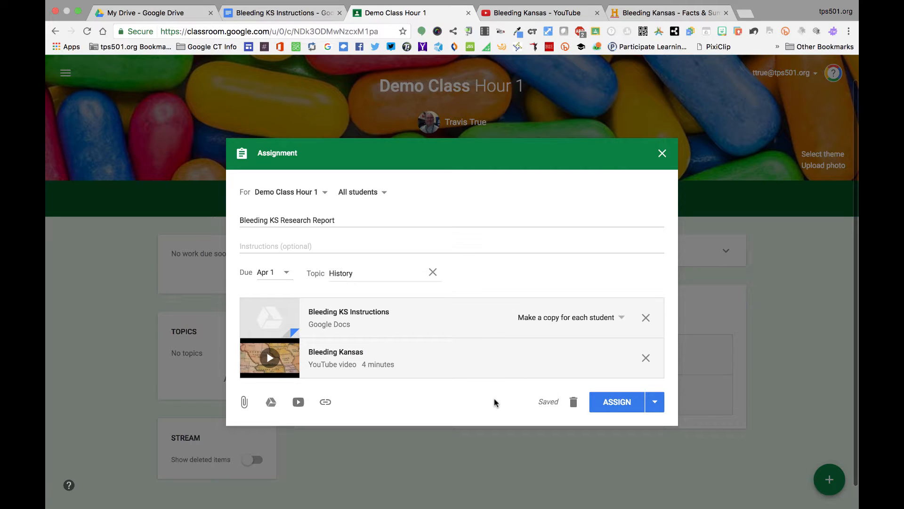
Step: Copy the address of the open History.com Bleeding Kansas page and attach it to the assignment as a web link
{"action": "left_click", "coordinate": [325, 403]}
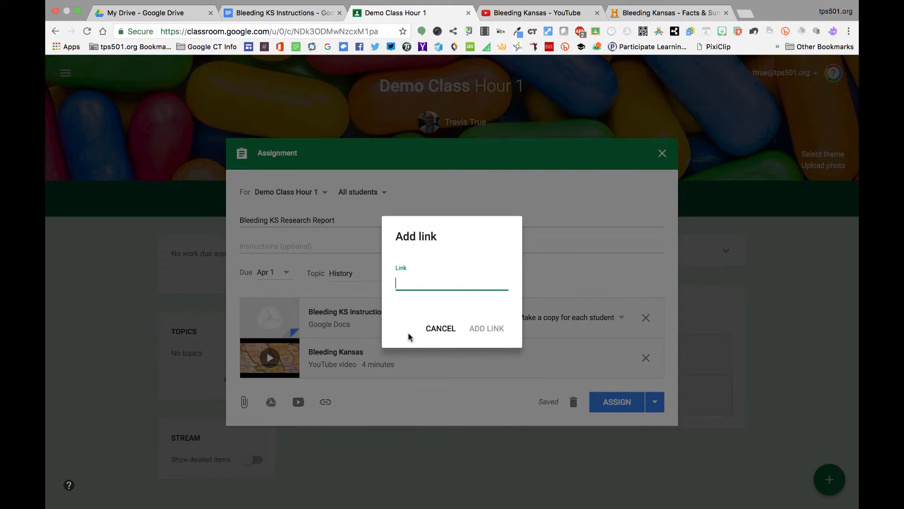
{"action": "left_click", "coordinate": [626, 14]}
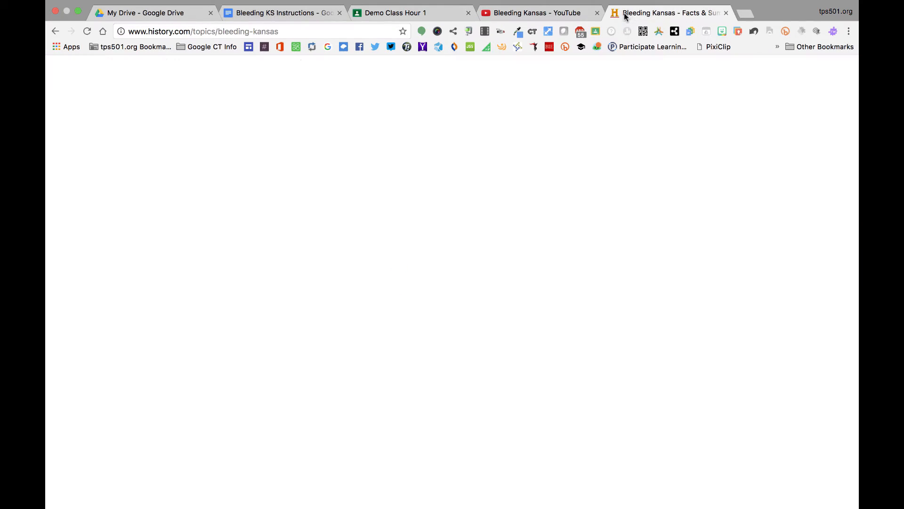
{"action": "left_click", "coordinate": [310, 34]}
{"action": "left_click", "coordinate": [309, 33]}
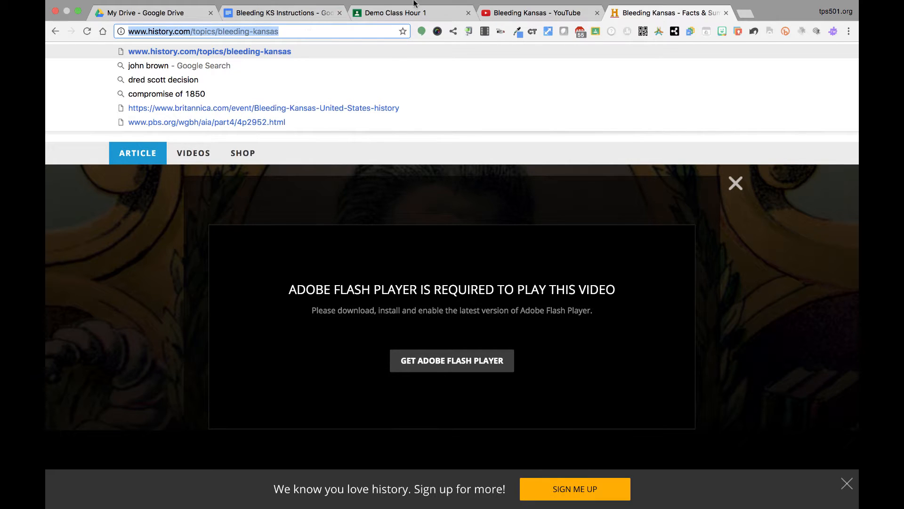
{"action": "mouse_move", "coordinate": [457, 13]}
{"action": "left_click", "coordinate": [431, 27]}
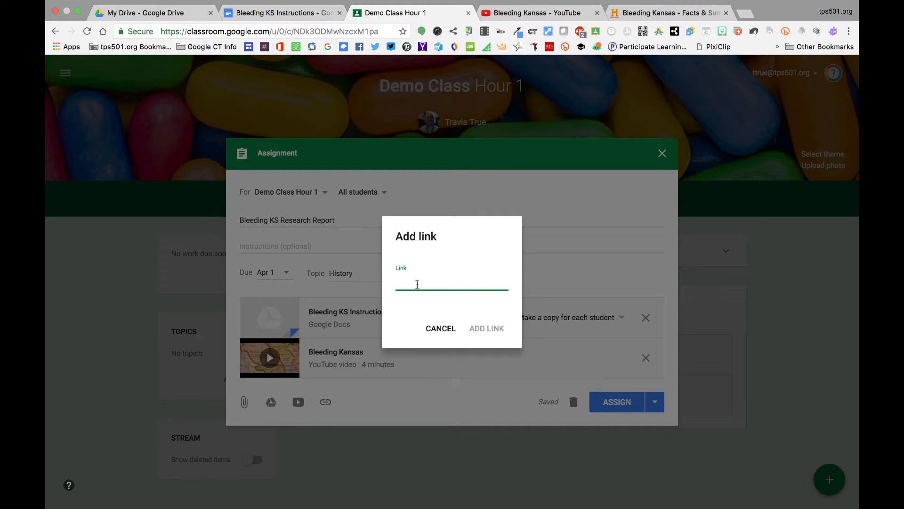
{"action": "key", "text": "super+v"}
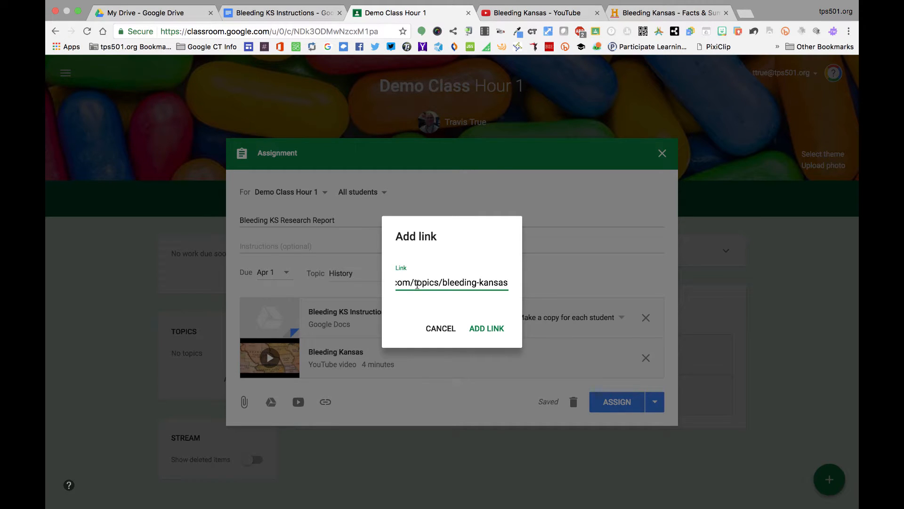
{"action": "left_click", "coordinate": [479, 329]}
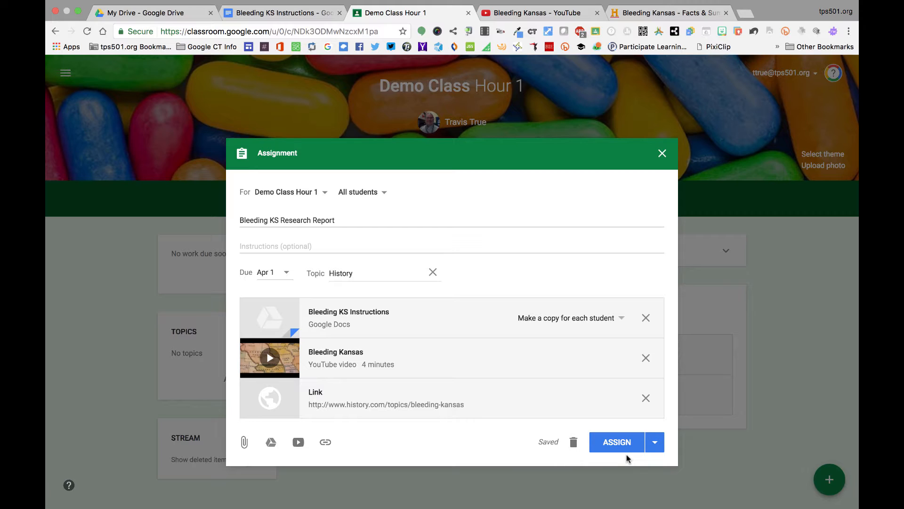
Step: Save the assignment as a draft and reopen Bleeding KS Research Report from the class's saved posts
{"action": "left_click", "coordinate": [658, 449]}
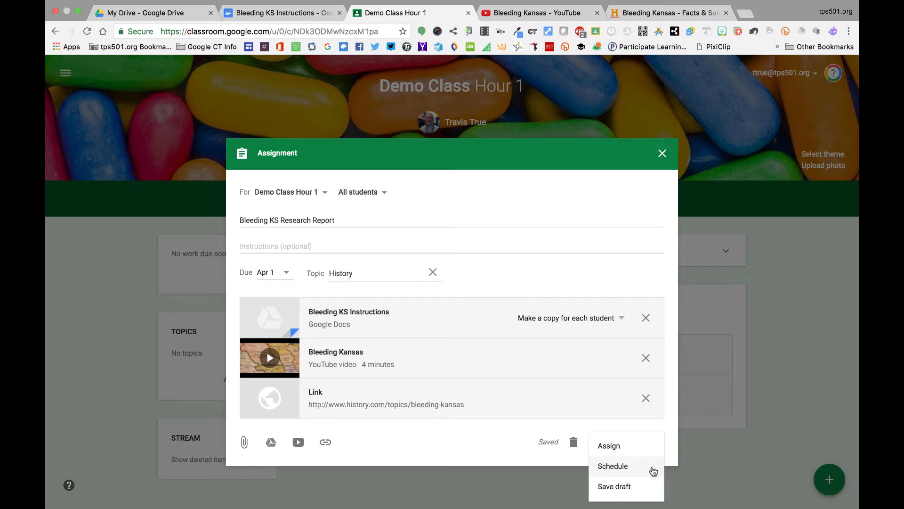
{"action": "left_click", "coordinate": [645, 491]}
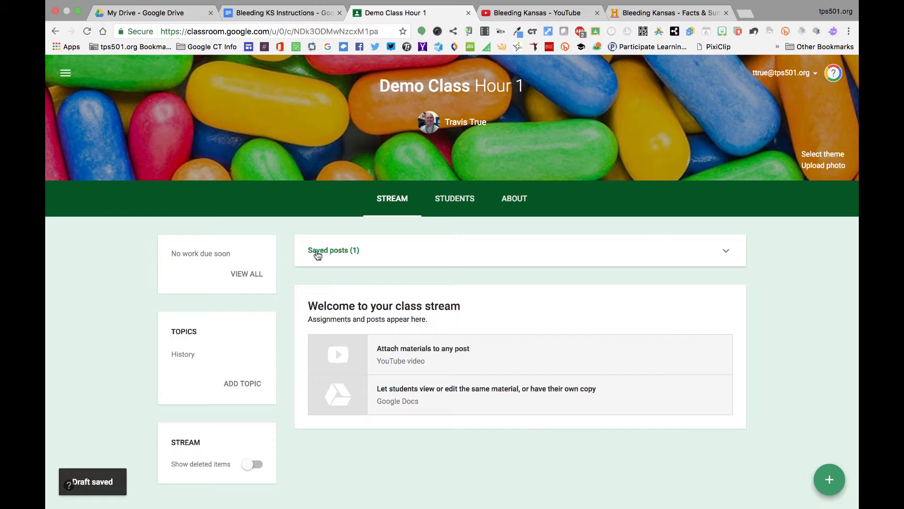
{"action": "left_click", "coordinate": [336, 253]}
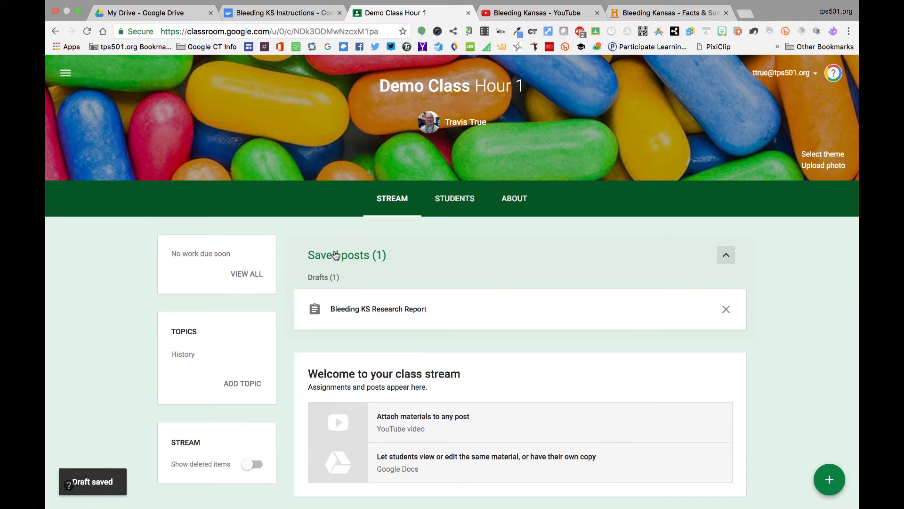
{"action": "left_click", "coordinate": [406, 309]}
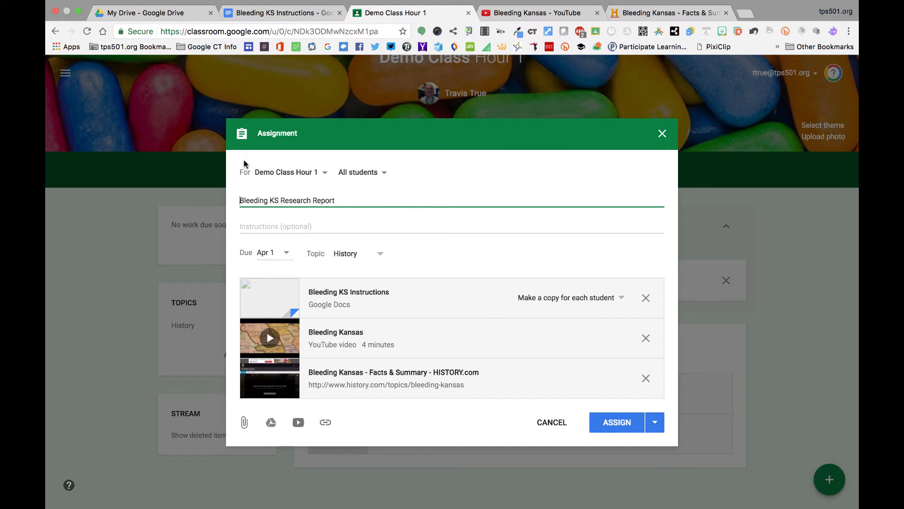
Step: Examine which classes and which students the assignment can be given to
{"action": "left_click", "coordinate": [325, 174]}
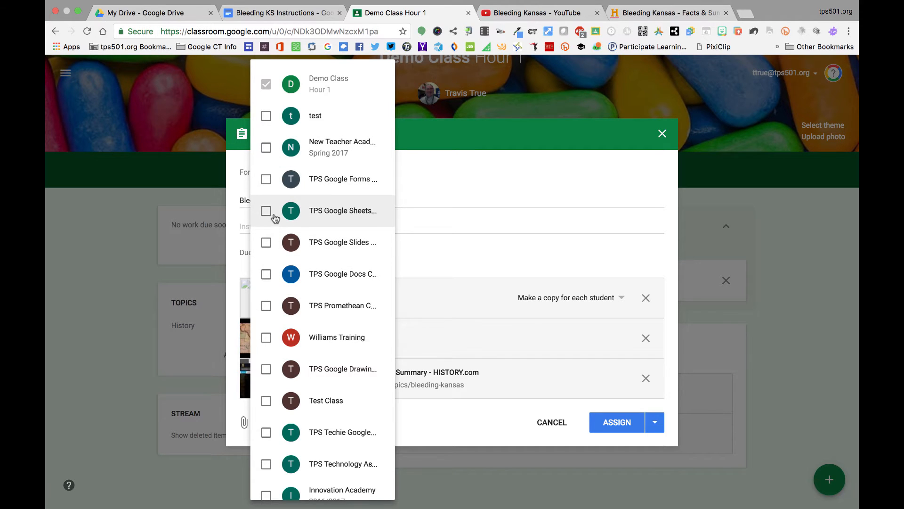
{"action": "left_click", "coordinate": [477, 157]}
{"action": "left_click", "coordinate": [383, 172]}
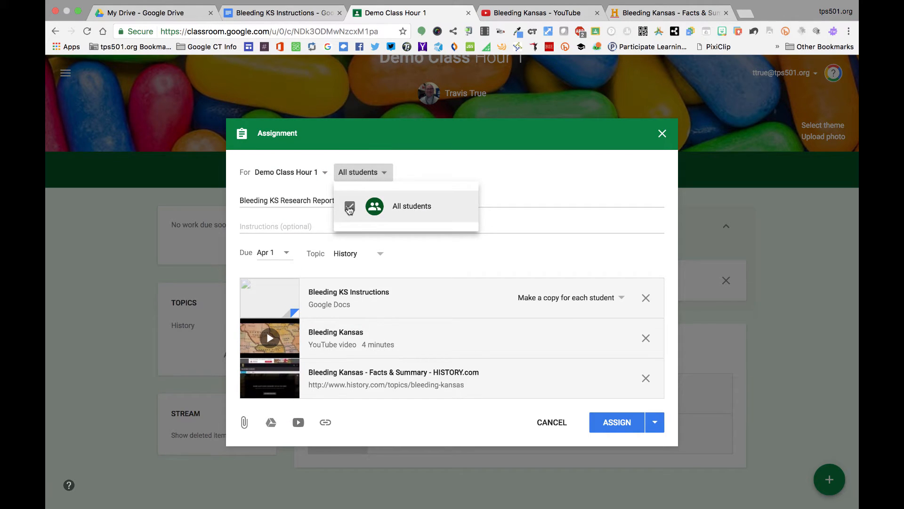
{"action": "left_click", "coordinate": [313, 174]}
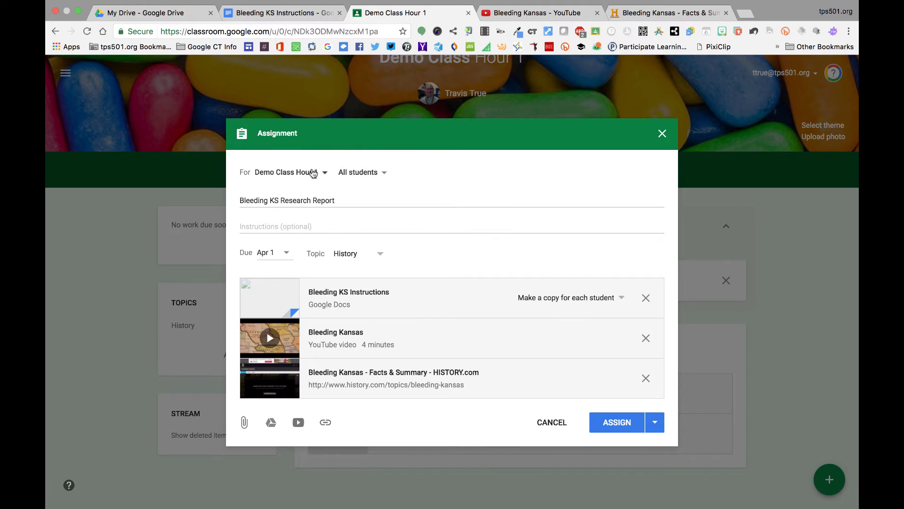
{"action": "left_click", "coordinate": [313, 173]}
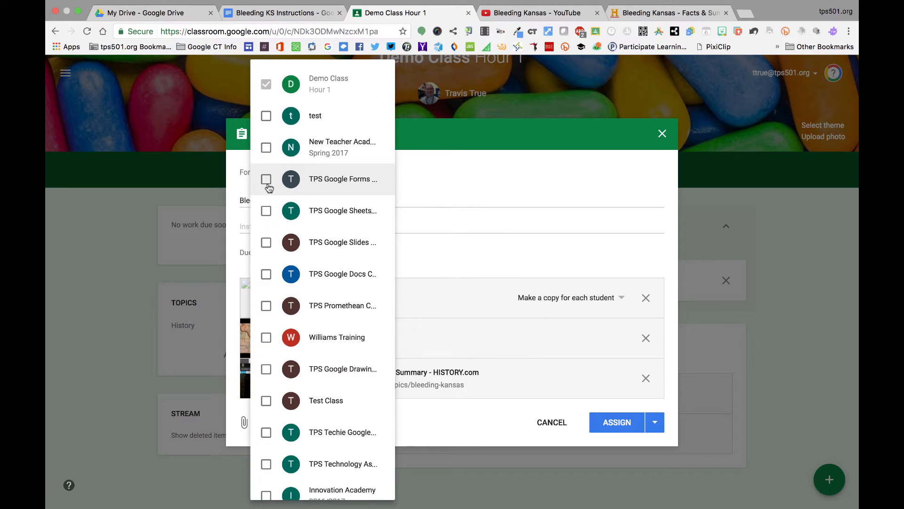
{"action": "left_click", "coordinate": [395, 180]}
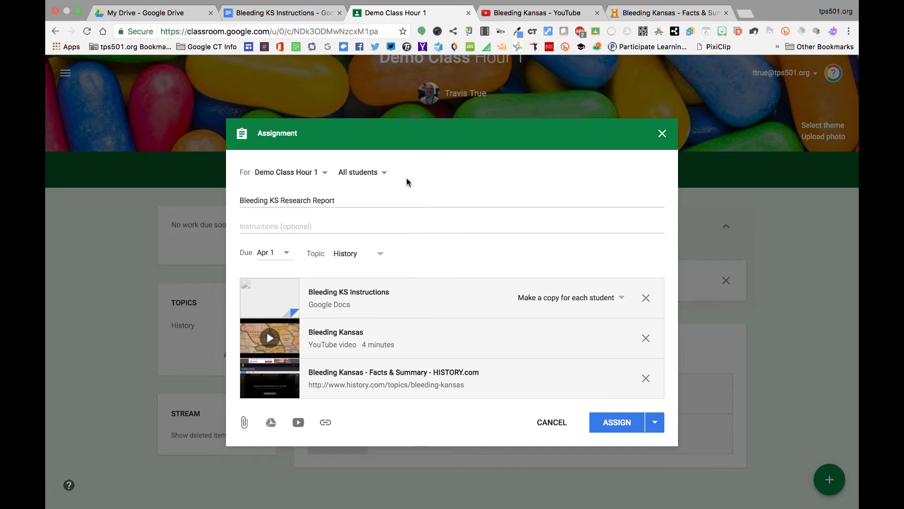
Step: Add the TPS Google Docs class to the assignment's recipients and remove it again
{"action": "left_click", "coordinate": [304, 173]}
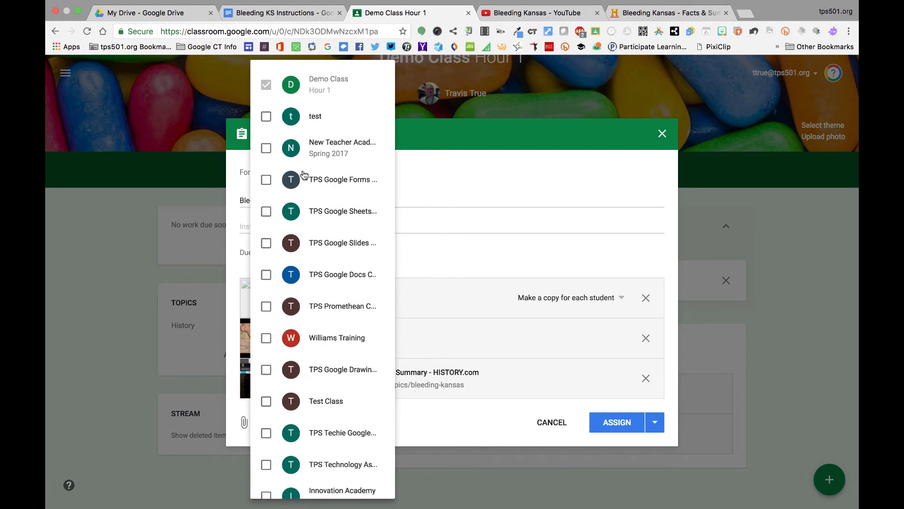
{"action": "left_click", "coordinate": [265, 276]}
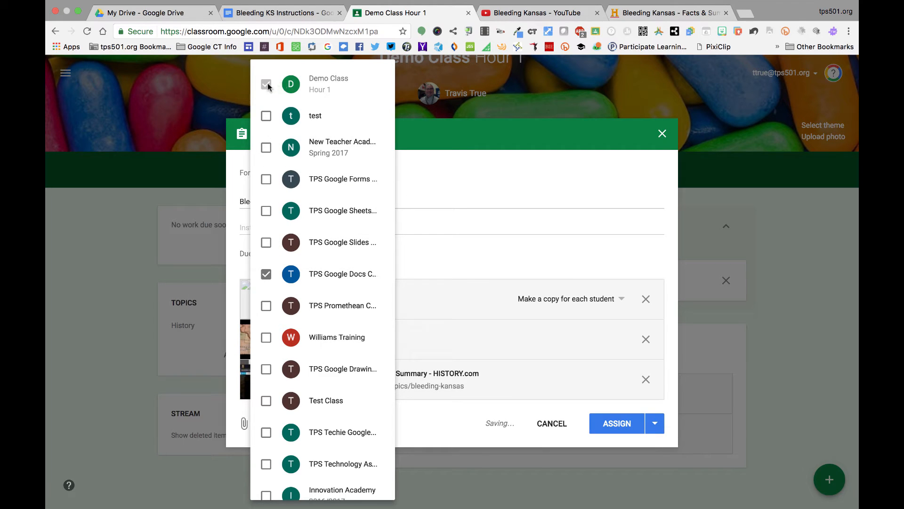
{"action": "left_click", "coordinate": [266, 276]}
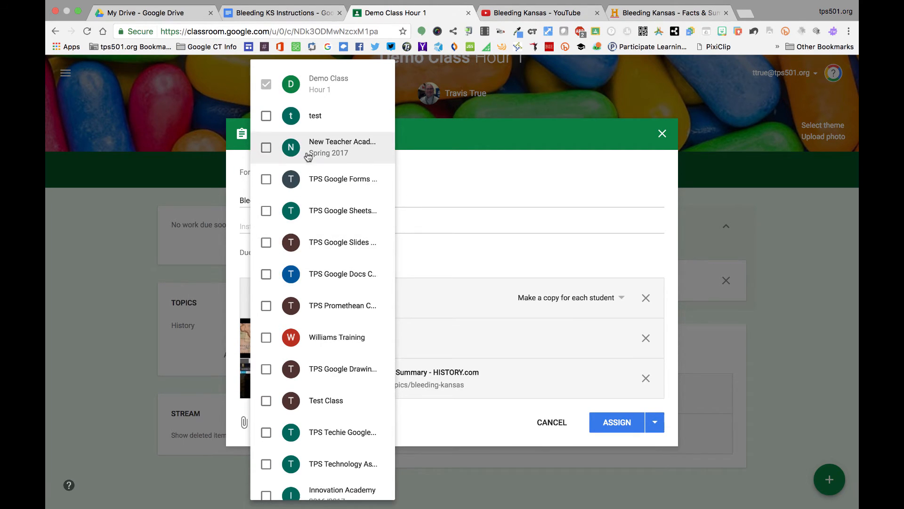
{"action": "left_click", "coordinate": [439, 187]}
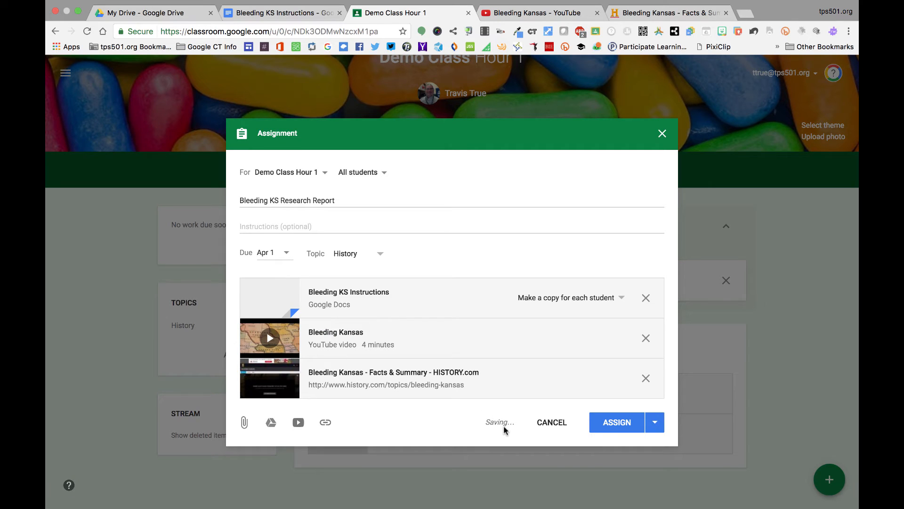
Step: Assign Bleeding KS Research Report to all students of Demo Class Hour 1 and confirm the assignment
{"action": "left_click", "coordinate": [616, 428]}
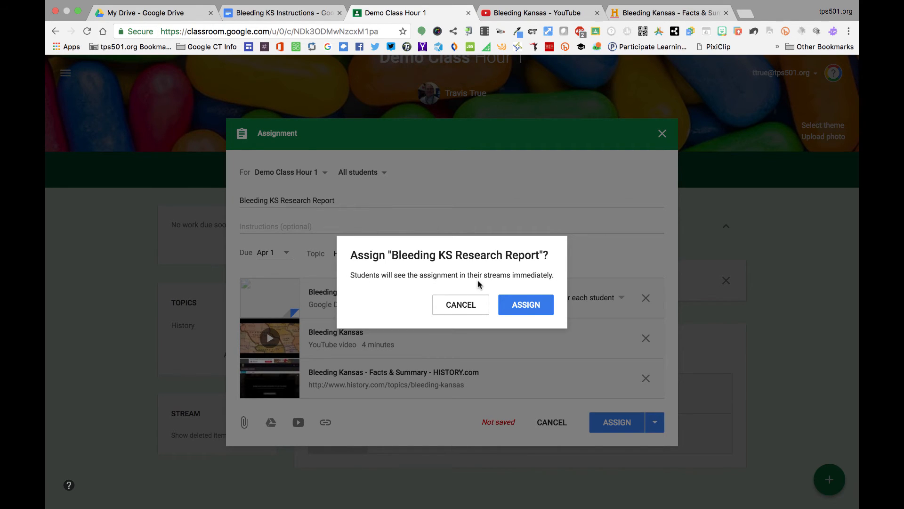
{"action": "left_click", "coordinate": [519, 312]}
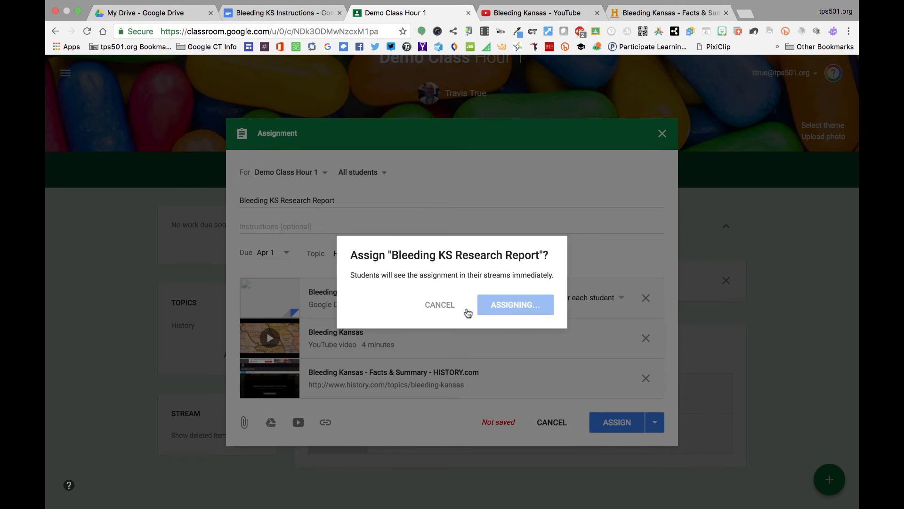